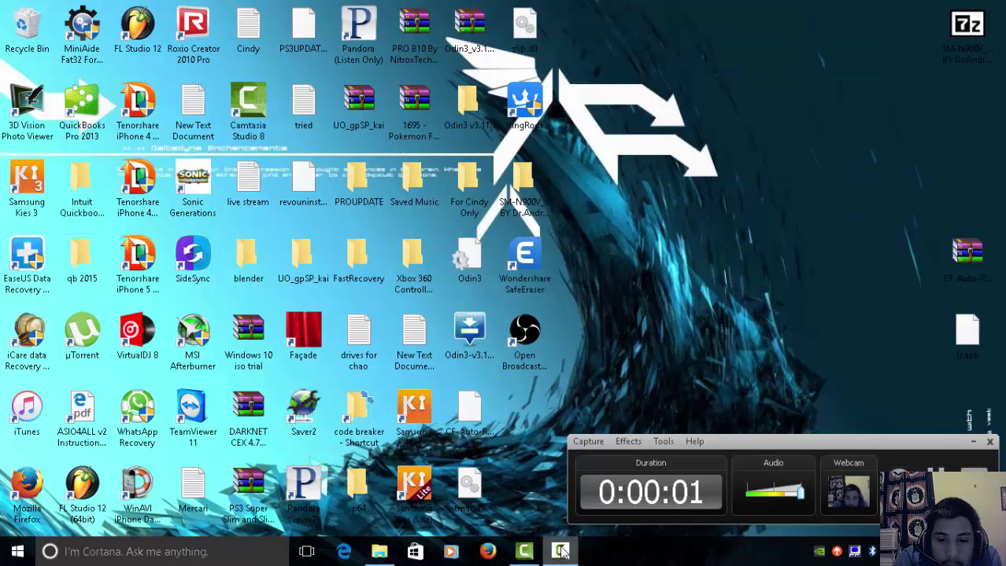
- Open Firefox and search the web for saver2
{"action": "left_click", "coordinate": [560, 551]}
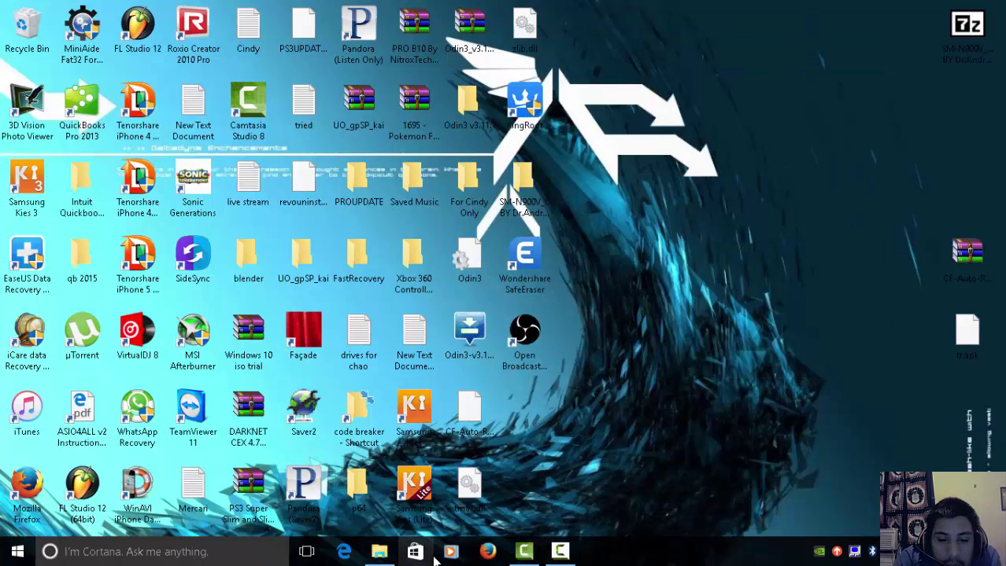
{"action": "left_click", "coordinate": [487, 552]}
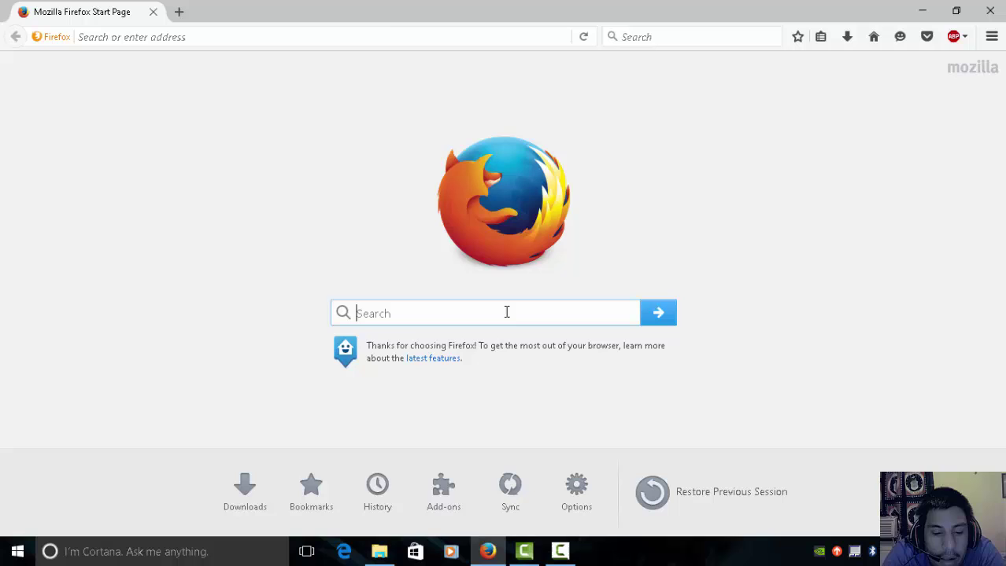
{"action": "left_click", "coordinate": [507, 313]}
{"action": "type", "text": "save"}
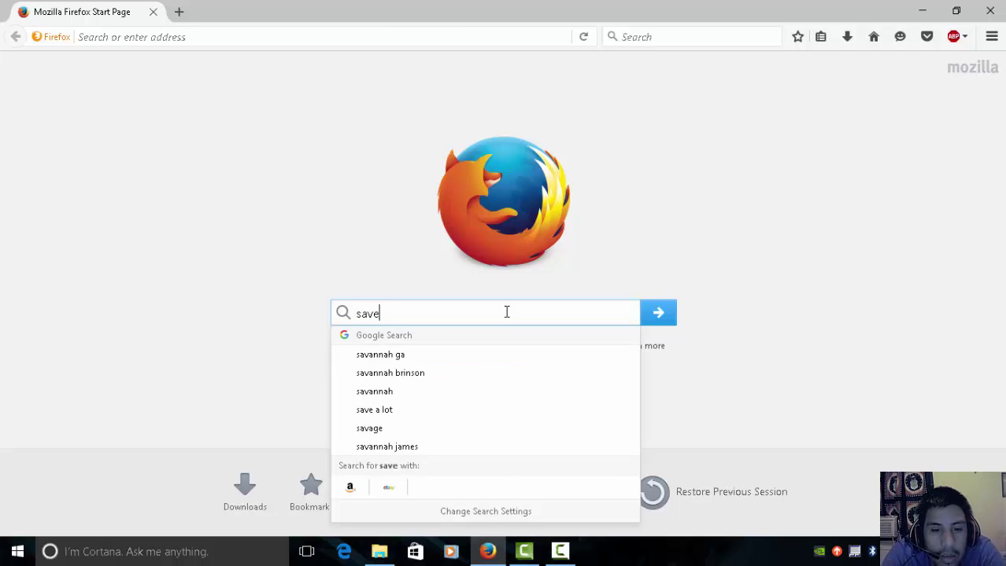
{"action": "type", "text": "r2"}
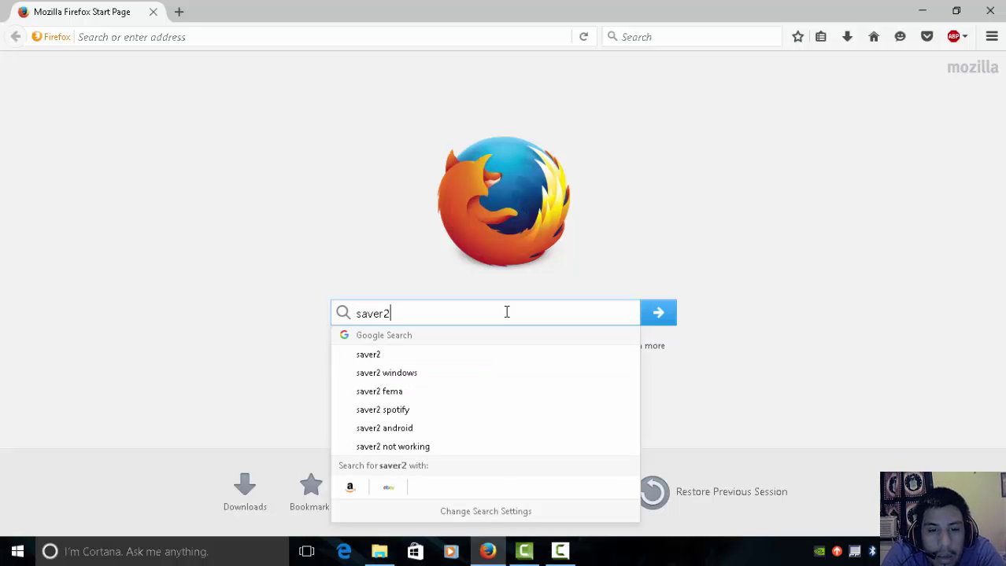
{"action": "key", "text": "Return"}
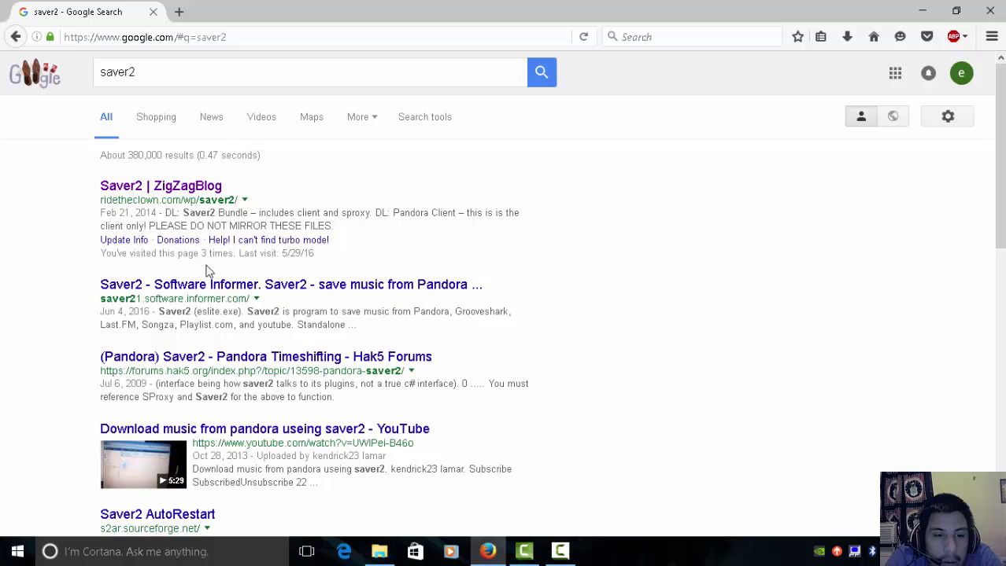
- Open the ZigZagBlog Saver2 page and download the Saver2 Bundle installer, Saver2Setup.exe
{"action": "left_click", "coordinate": [208, 192]}
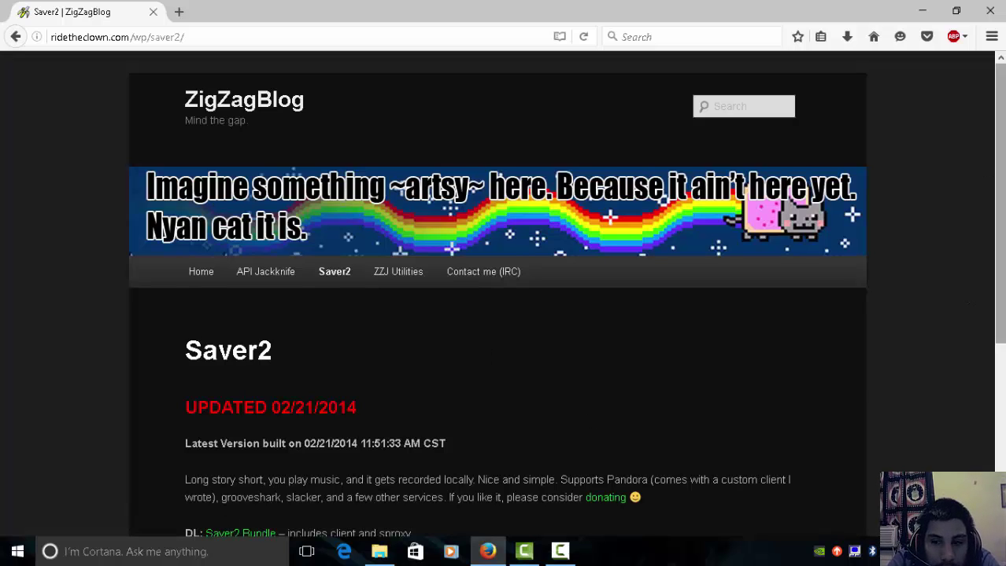
{"action": "scroll", "coordinate": [692, 147], "scroll_direction": "down", "scroll_amount": 2}
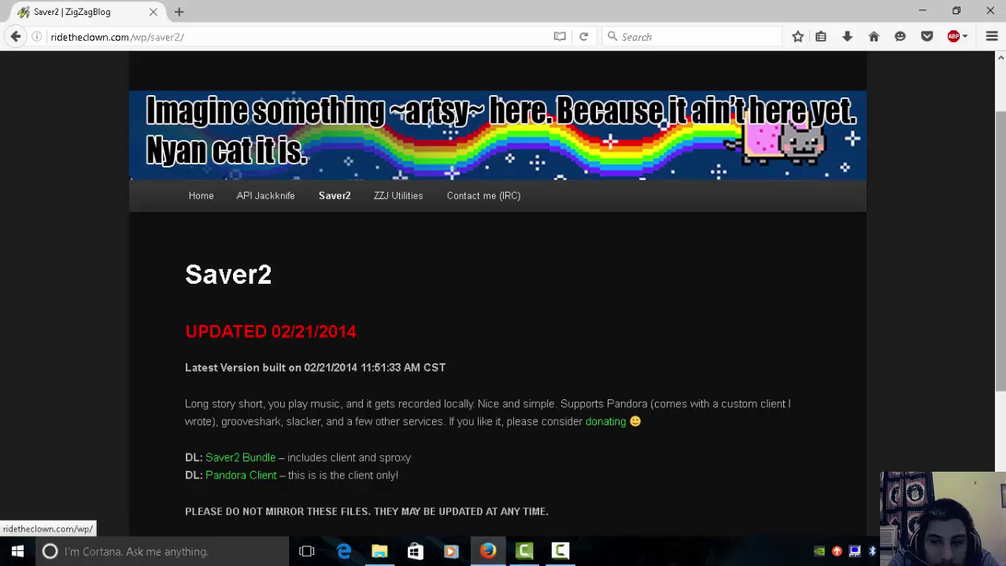
{"action": "scroll", "coordinate": [692, 147], "scroll_direction": "down", "scroll_amount": 4}
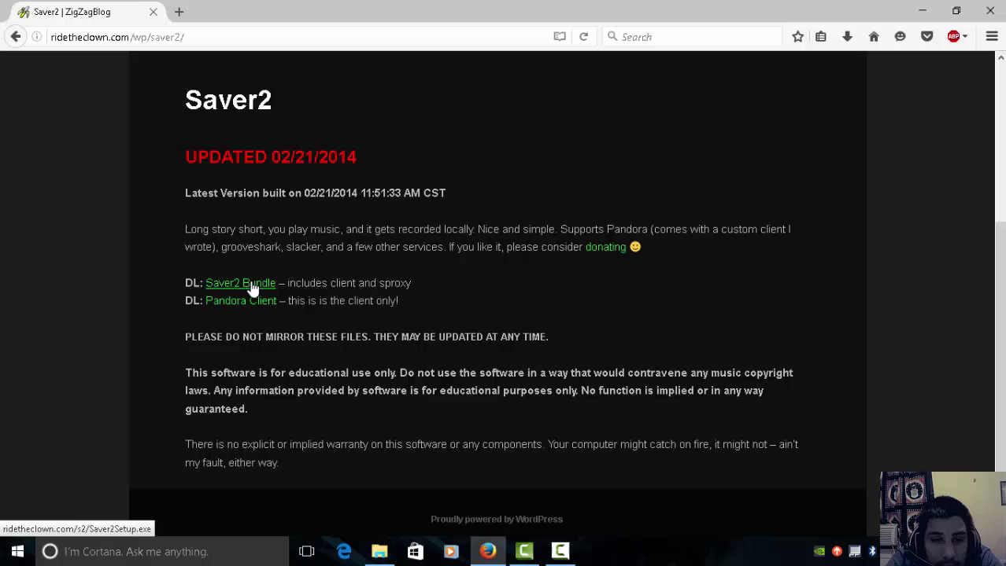
{"action": "left_click", "coordinate": [252, 287]}
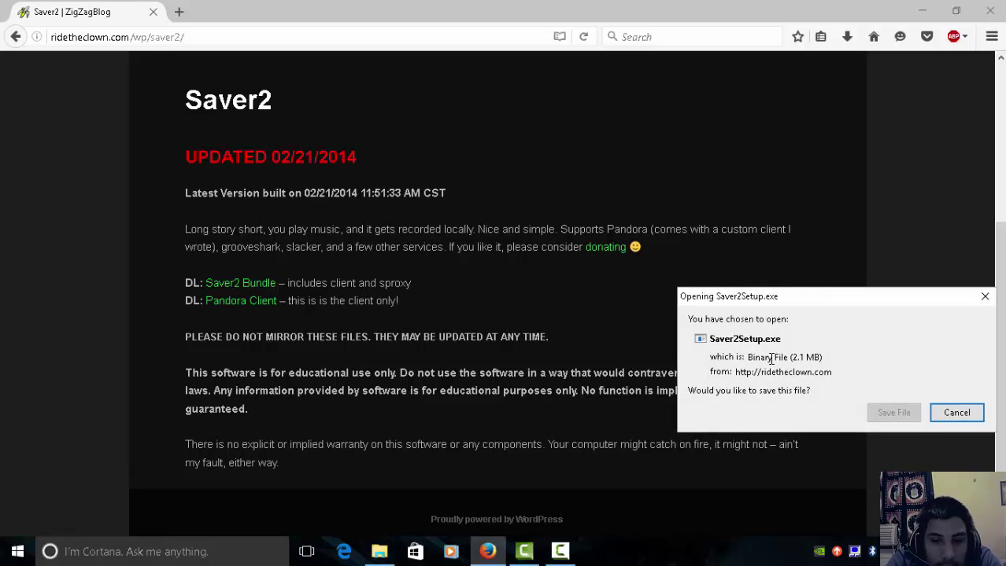
{"action": "left_click", "coordinate": [939, 415]}
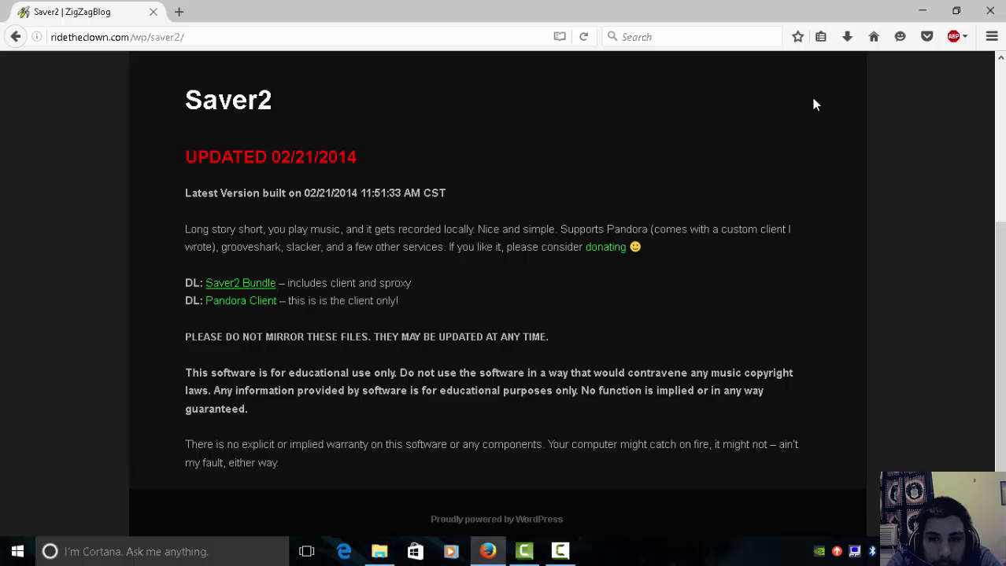
{"action": "left_click", "coordinate": [238, 285]}
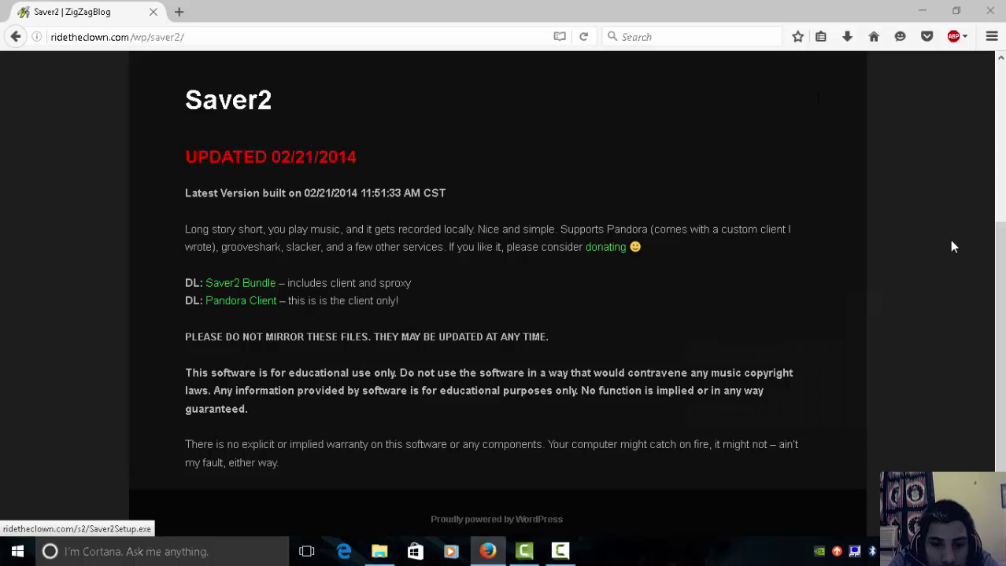
{"action": "left_click", "coordinate": [913, 411]}
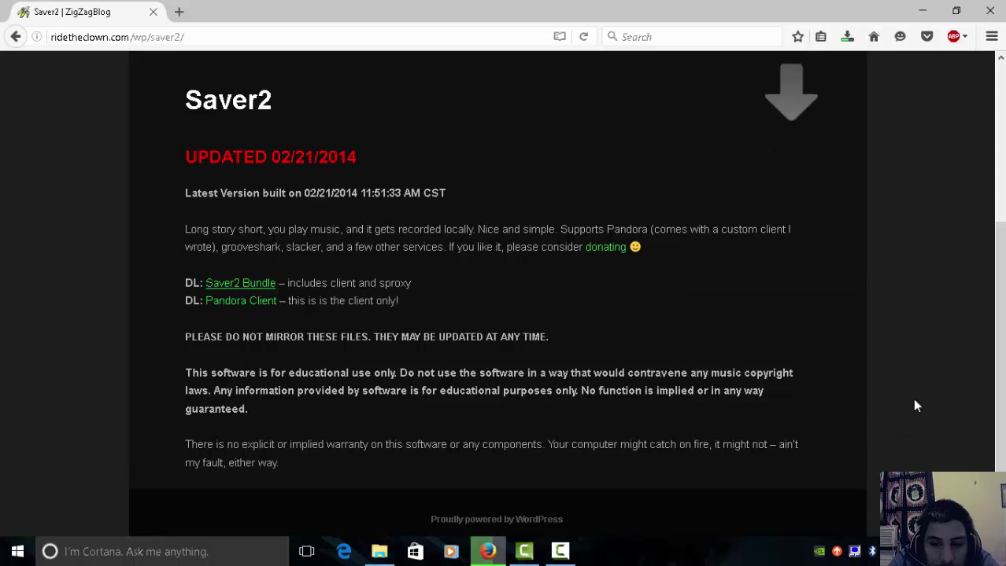
- Run the downloaded Saver2 setup, accept the license and the default install folder, and cancel at the component selection
{"action": "left_click", "coordinate": [846, 36]}
{"action": "left_click", "coordinate": [794, 102]}
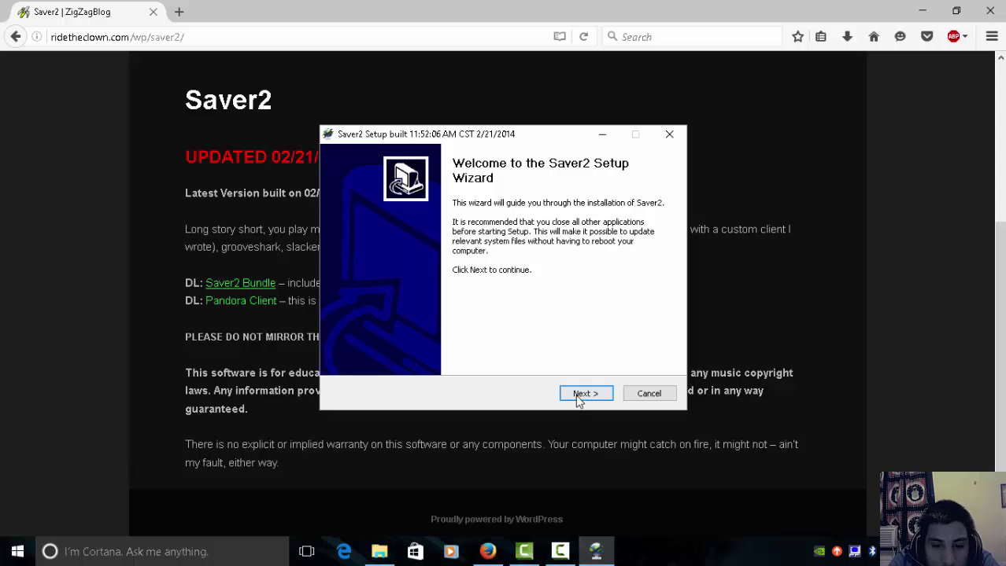
{"action": "left_click", "coordinate": [582, 393]}
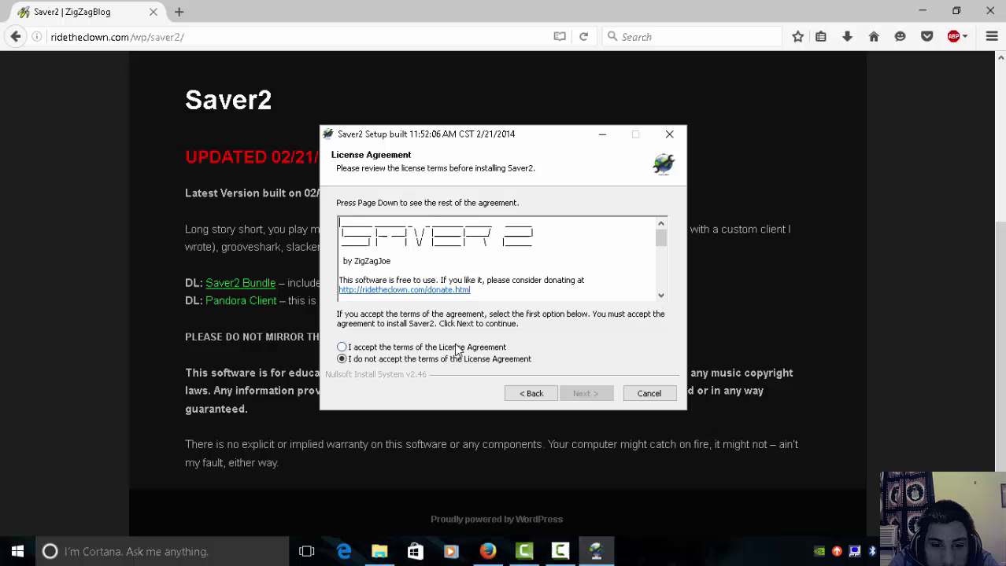
{"action": "left_click", "coordinate": [460, 347]}
{"action": "left_click", "coordinate": [586, 393]}
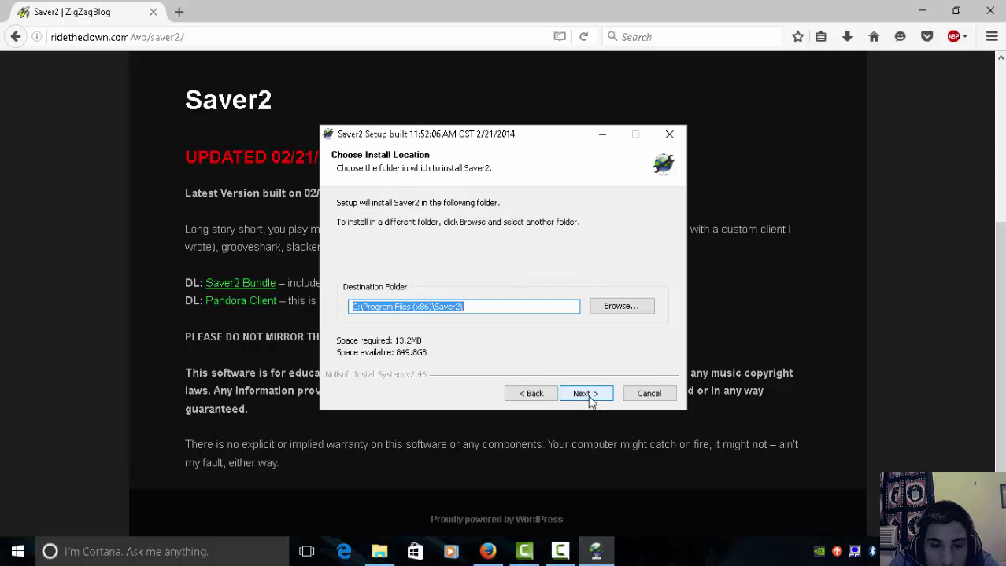
{"action": "left_click", "coordinate": [586, 395]}
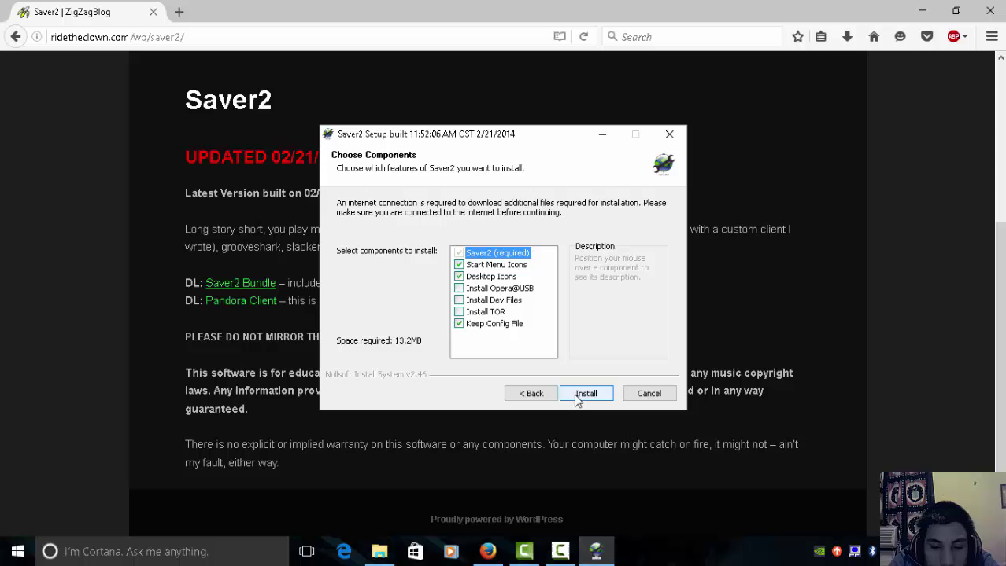
{"action": "left_click", "coordinate": [647, 394]}
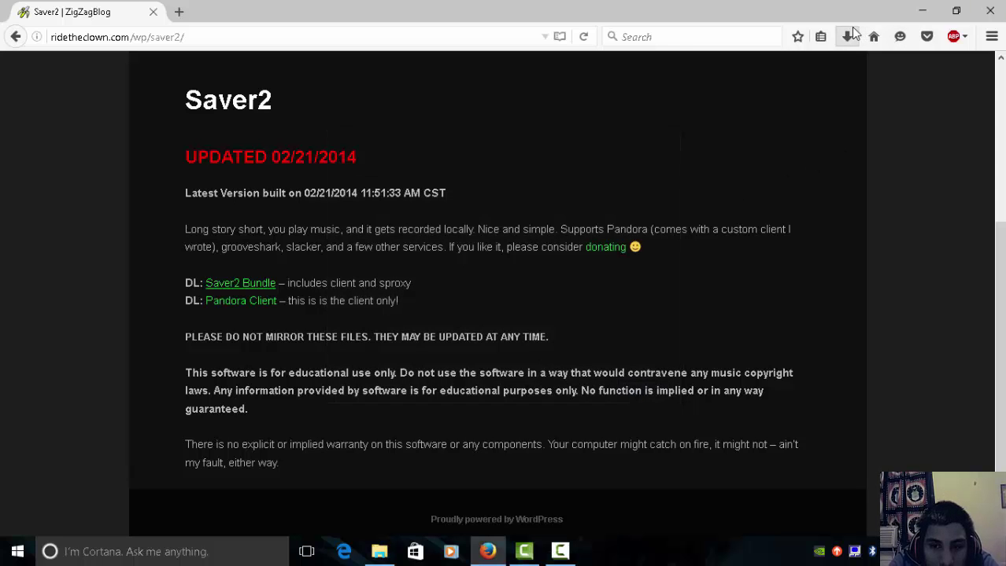
- Minimize Firefox and move the Pandora (Listen Only) and Pandora (Saver2) shortcuts together onto an empty area of the desktop
{"action": "left_click", "coordinate": [922, 11]}
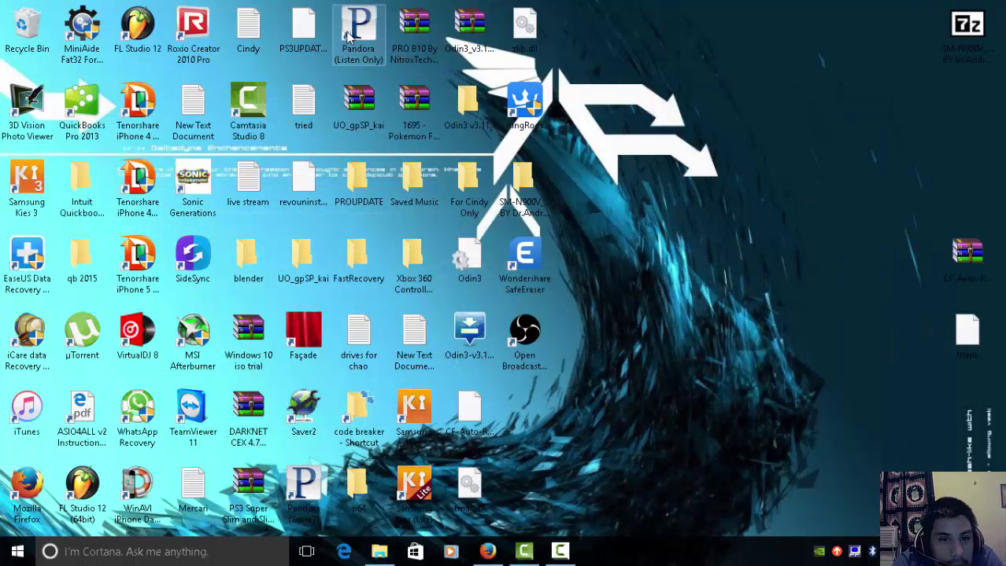
{"action": "left_click_drag", "start_coordinate": [350, 36], "coordinate": [682, 112]}
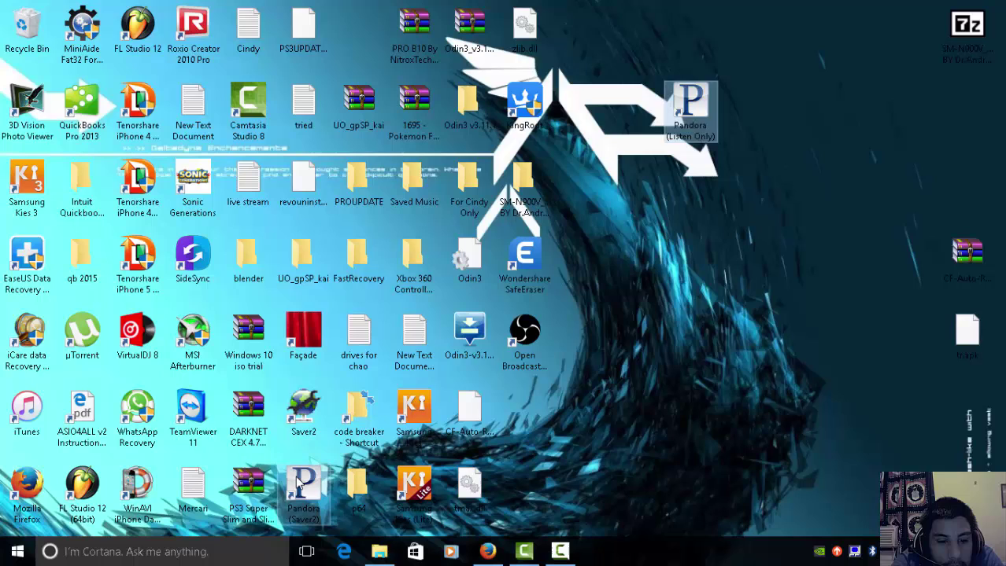
{"action": "left_click_drag", "start_coordinate": [299, 484], "coordinate": [686, 179]}
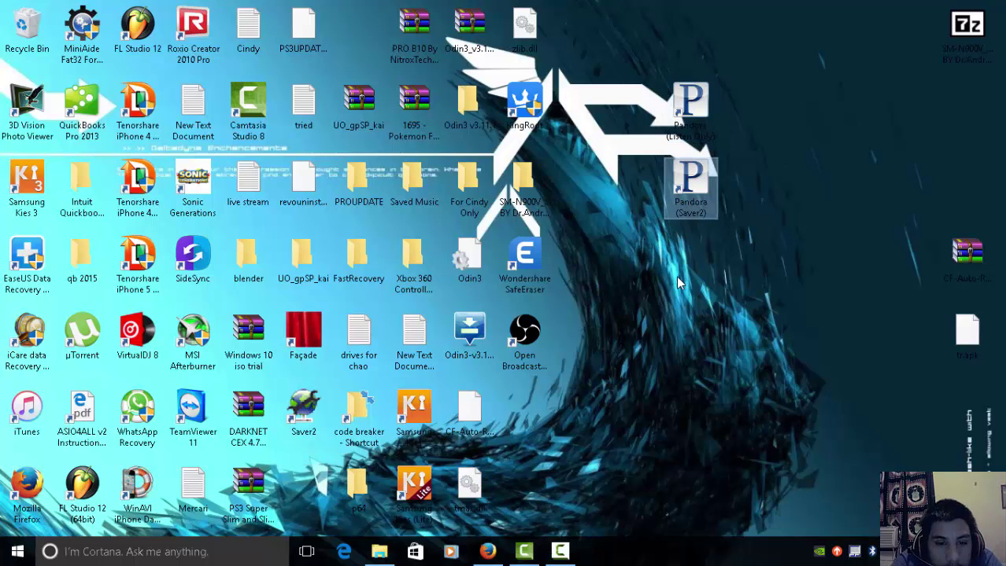
{"action": "left_click", "coordinate": [679, 284]}
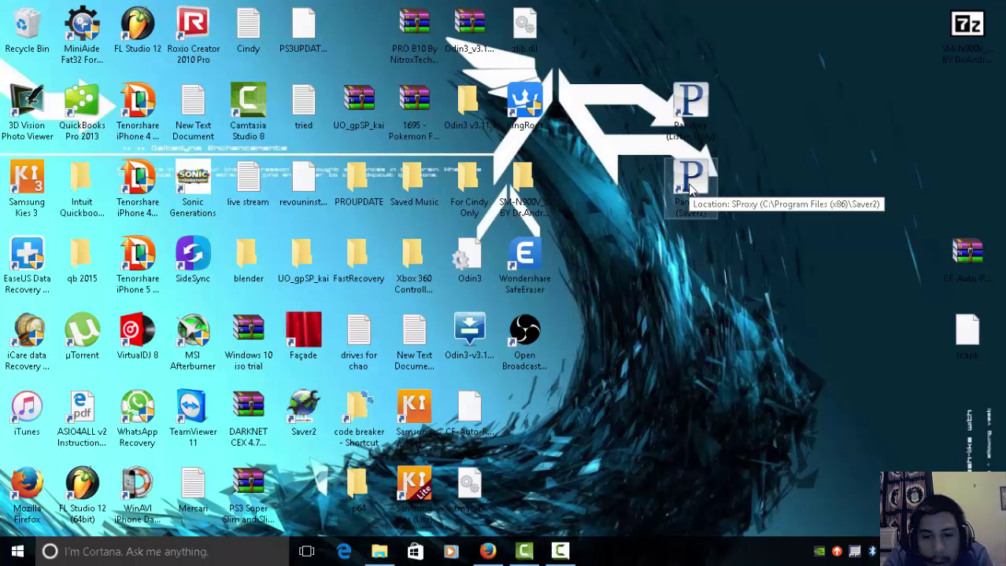
- Launch Pandora (Saver2), start playing the station, and pause the song
{"action": "double_click", "coordinate": [691, 188]}
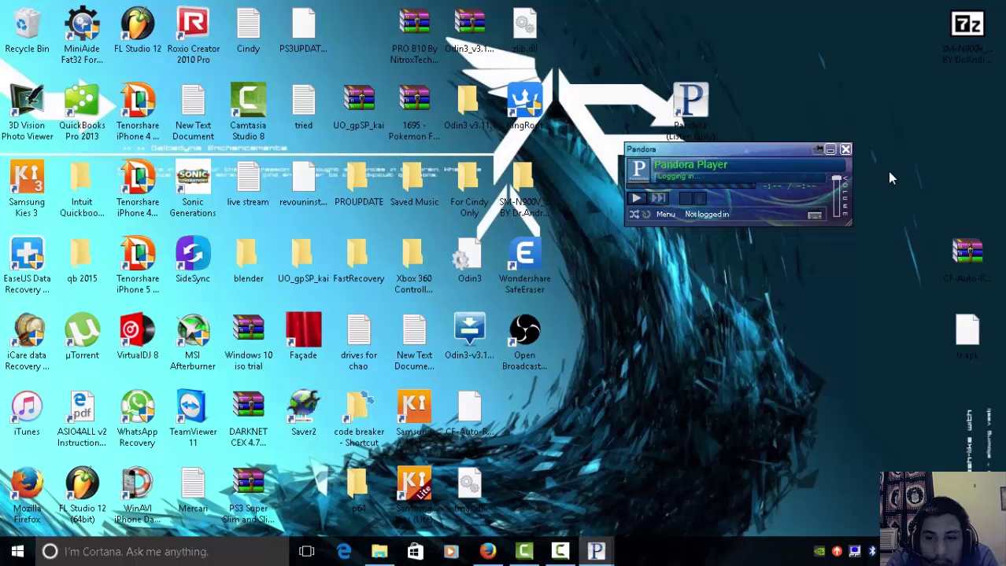
{"action": "left_click", "coordinate": [836, 177]}
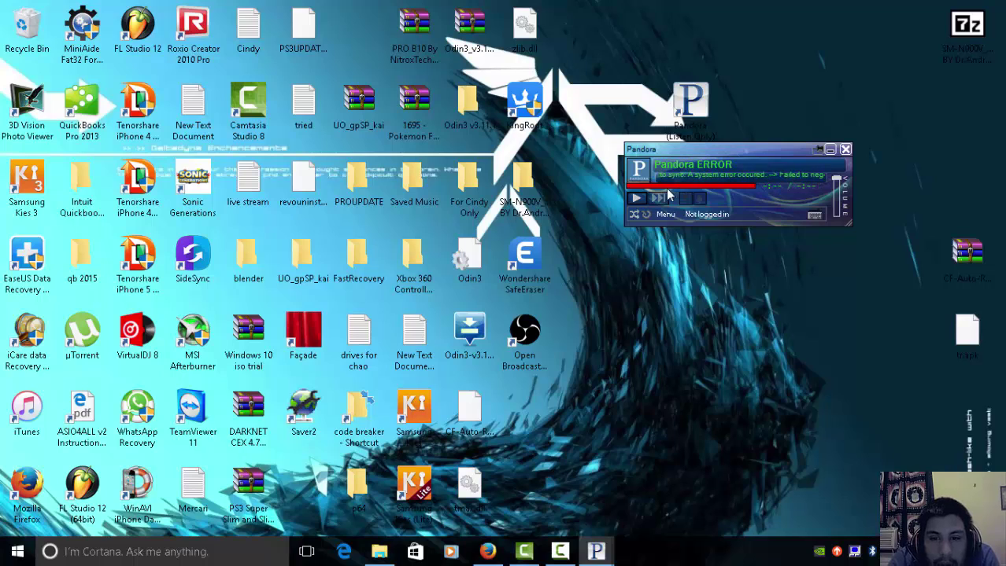
{"action": "left_click", "coordinate": [635, 200]}
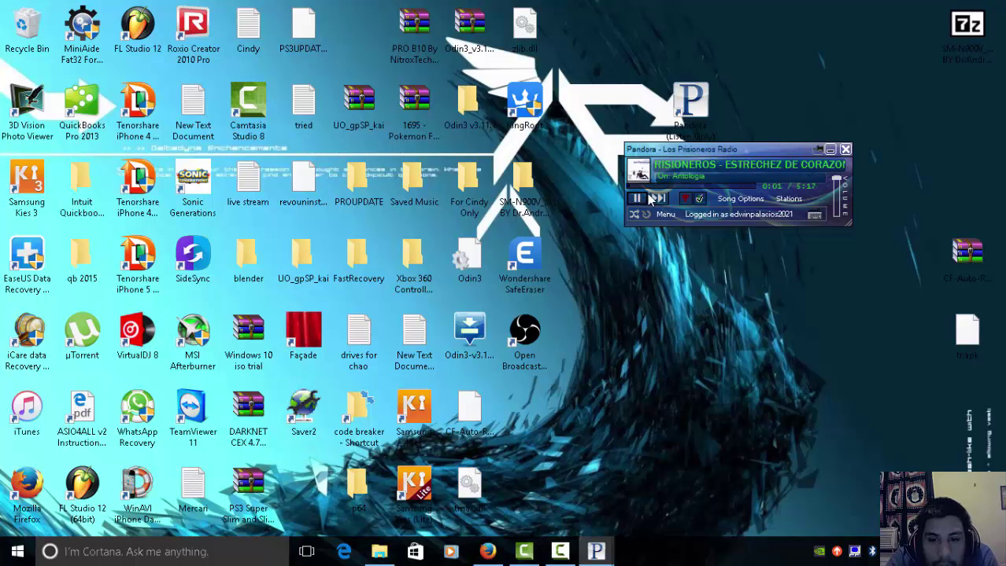
{"action": "left_click", "coordinate": [638, 197]}
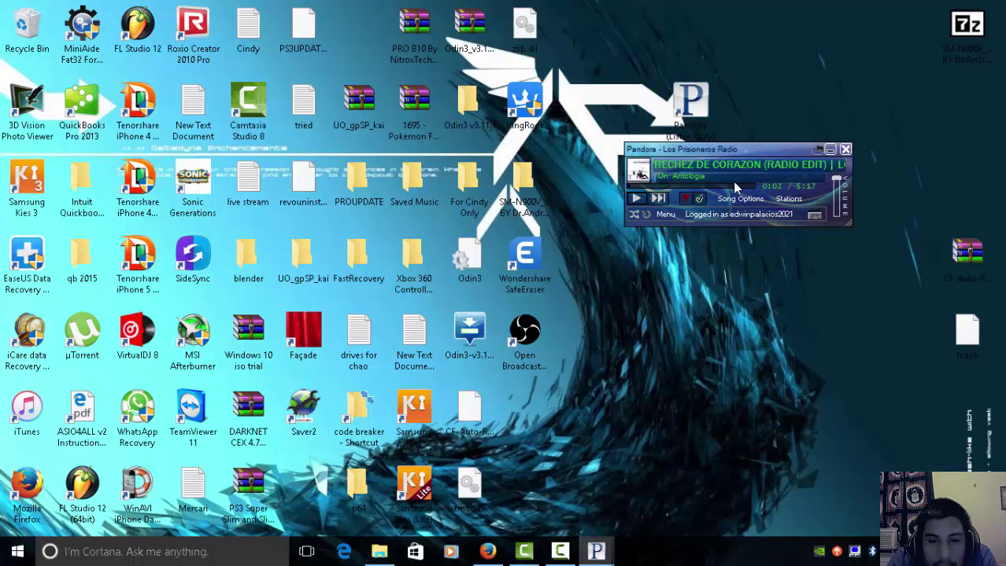
- Check the Saved Music, Downloads and Documents folders for recorded songs, and close the file window
{"action": "double_click", "coordinate": [396, 192]}
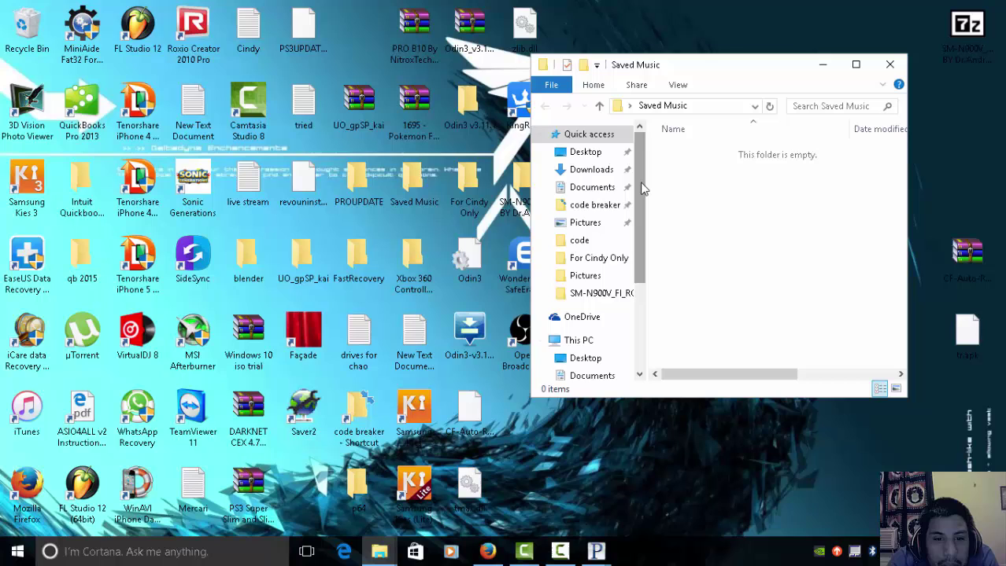
{"action": "left_click_drag", "start_coordinate": [642, 187], "coordinate": [640, 292]}
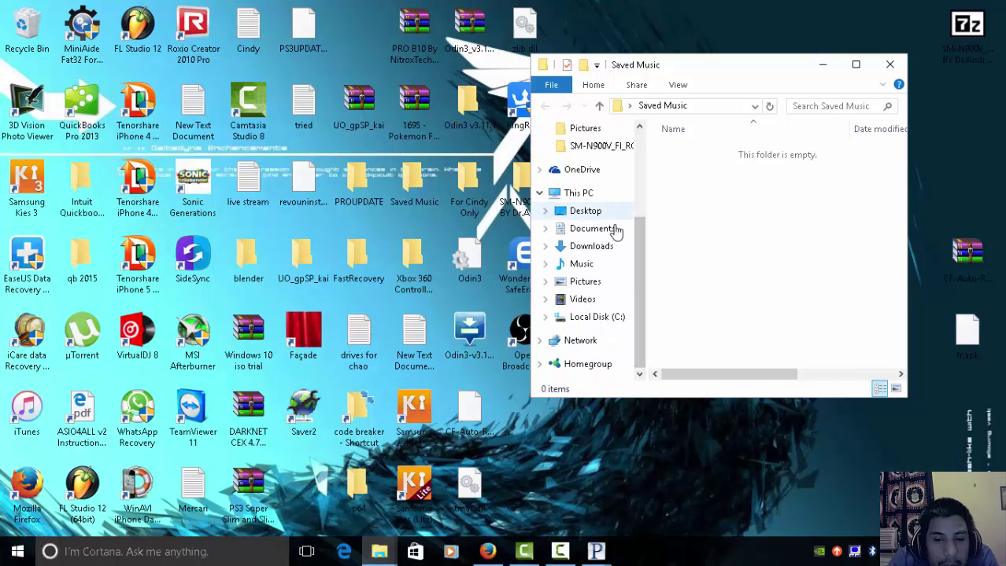
{"action": "scroll", "coordinate": [651, 256], "scroll_direction": "up", "scroll_amount": 3}
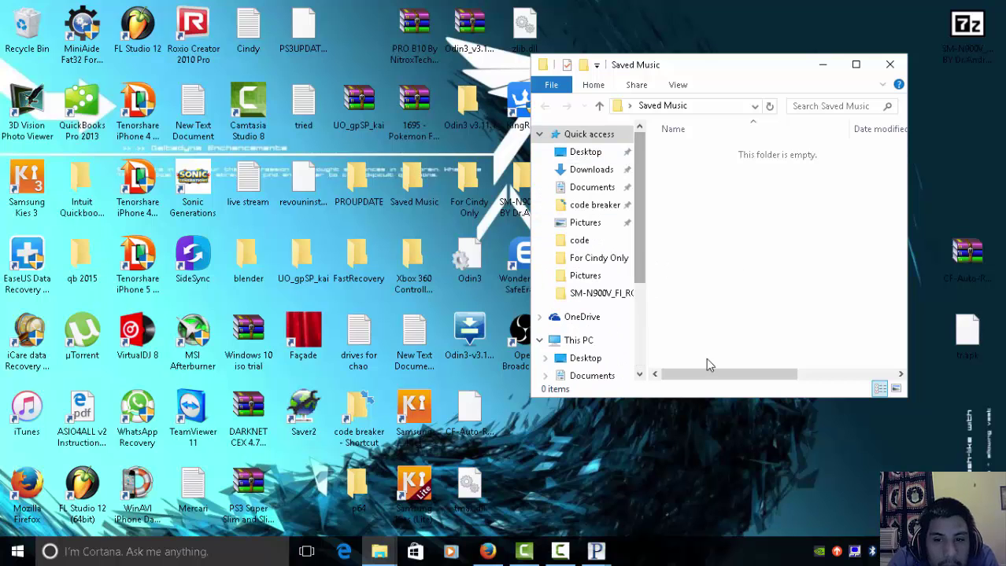
{"action": "left_click", "coordinate": [591, 170]}
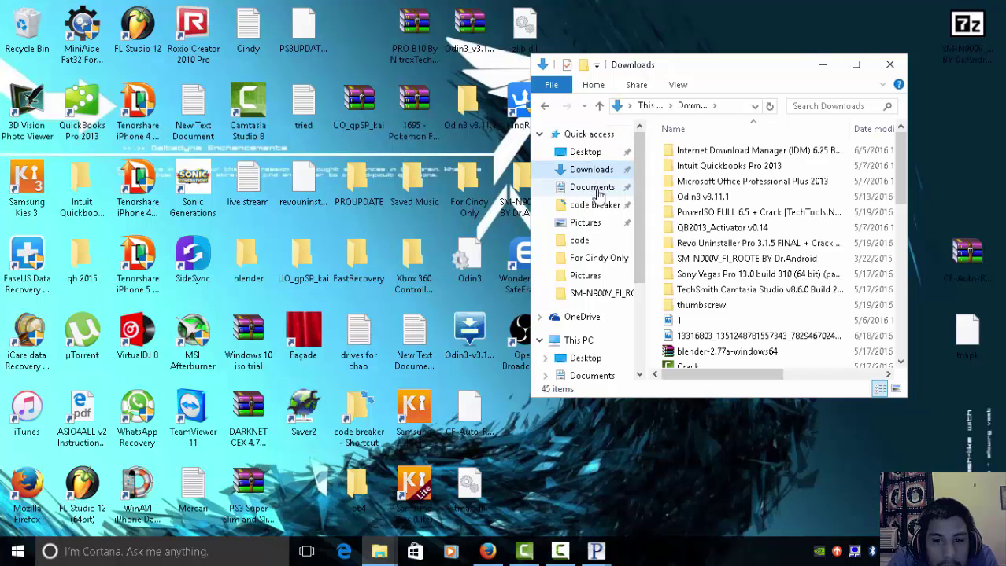
{"action": "left_click", "coordinate": [597, 191]}
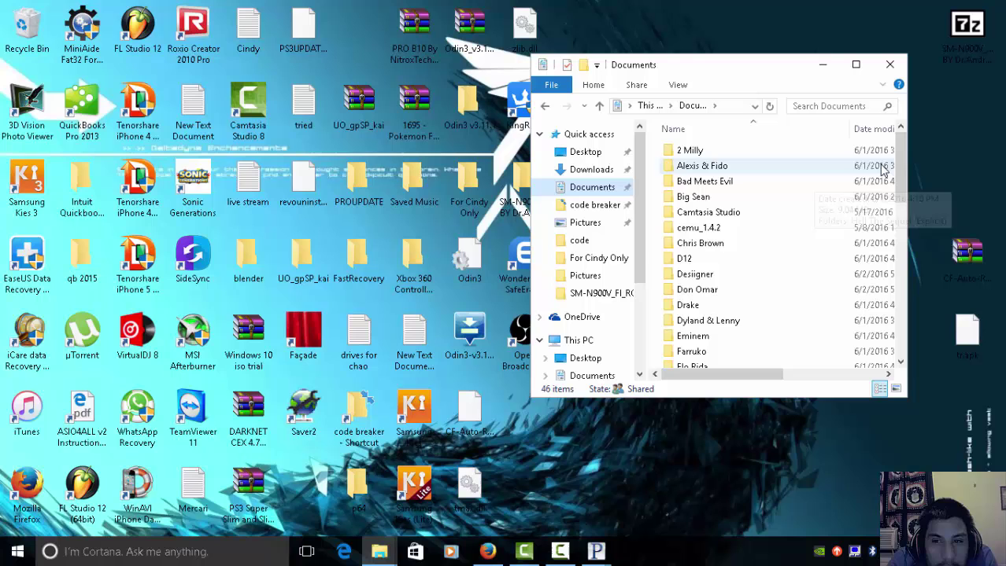
{"action": "left_click_drag", "start_coordinate": [902, 166], "coordinate": [899, 140]}
{"action": "left_click", "coordinate": [890, 64]}
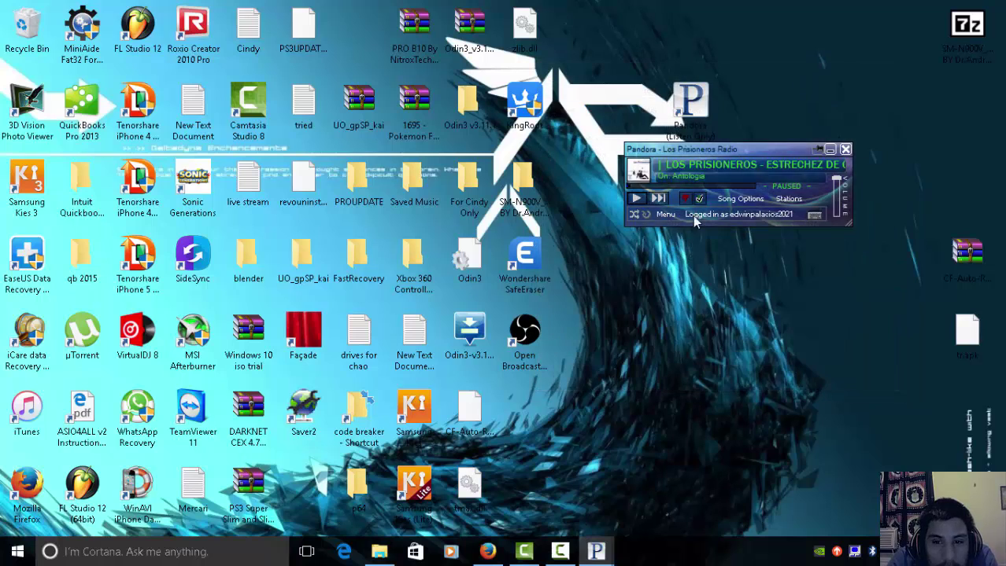
{"action": "left_click", "coordinate": [636, 199]}
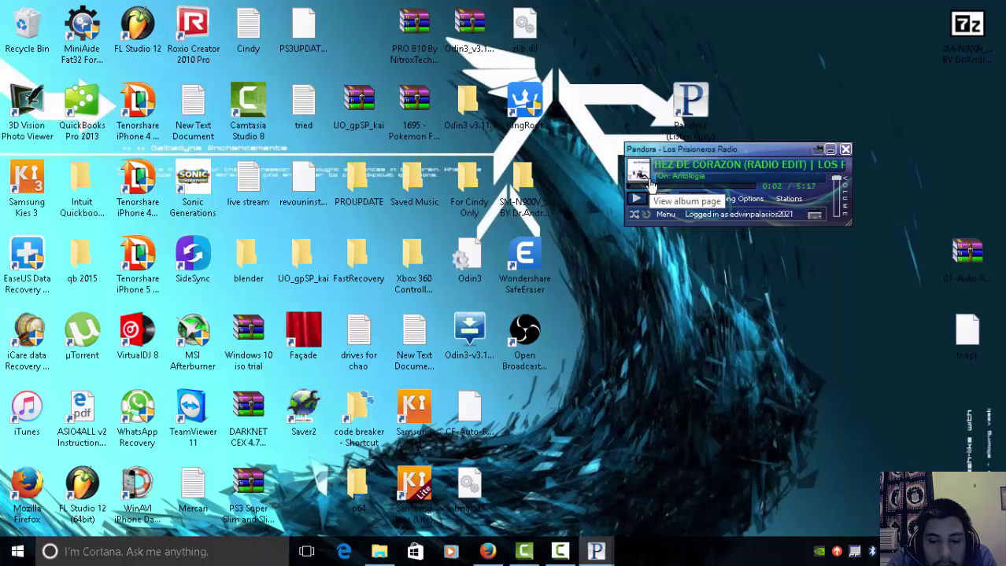
{"action": "key", "text": "space"}
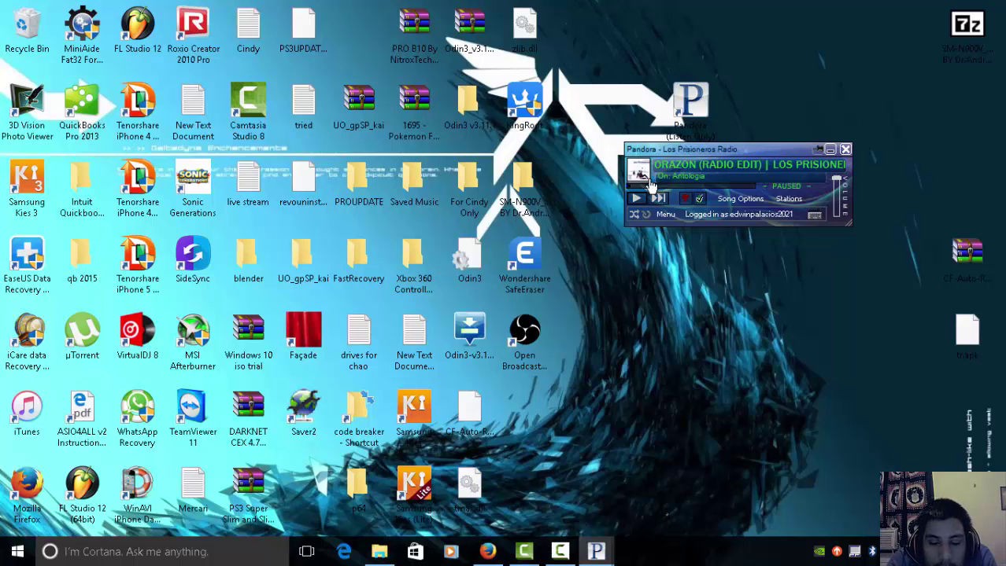